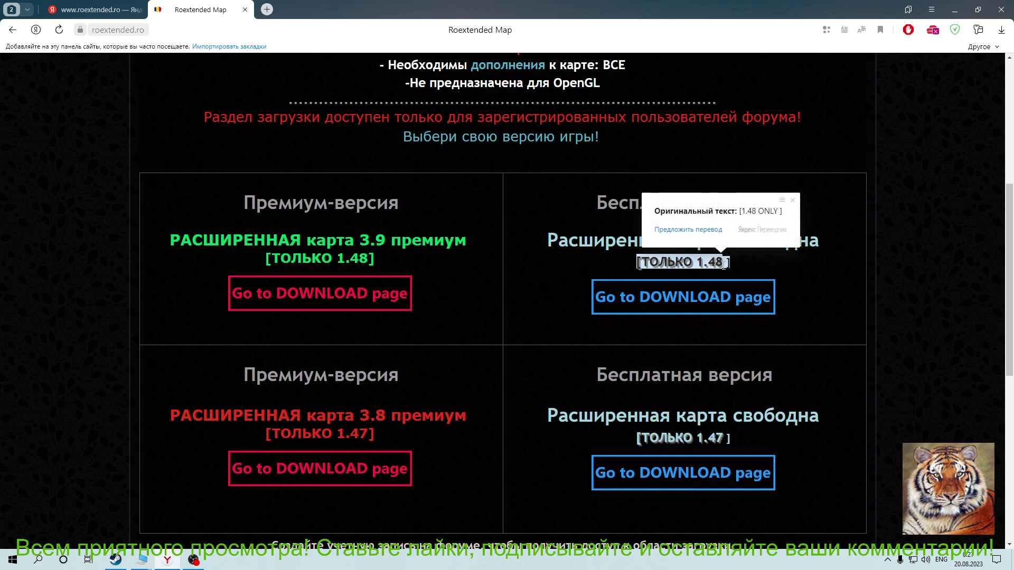
Open the download page of the free Roextended map for 1.48 and review its four packs and active mod order.
left_click(594, 340)
left_click(681, 298)
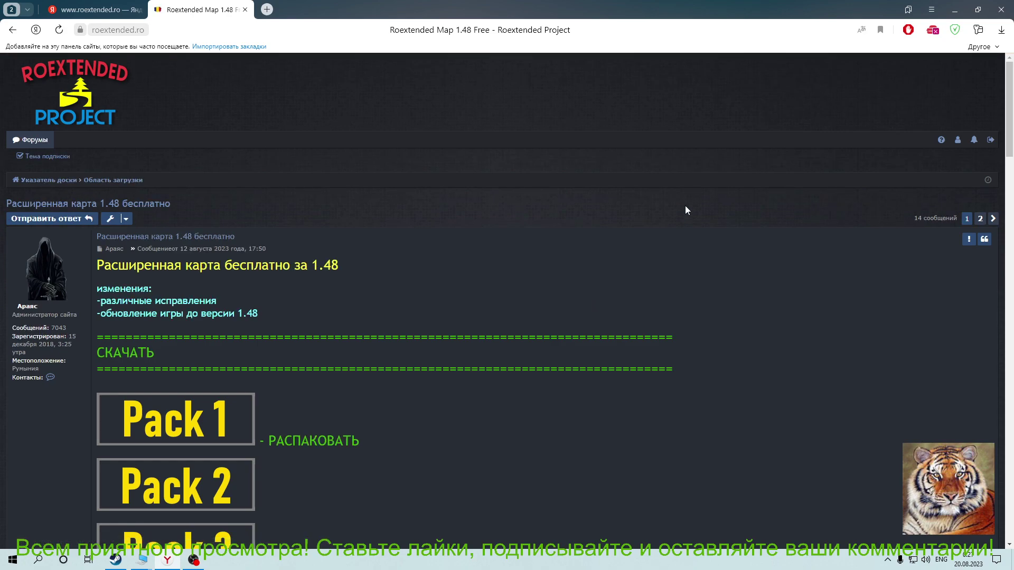
scroll(333, 402, "down", 4)
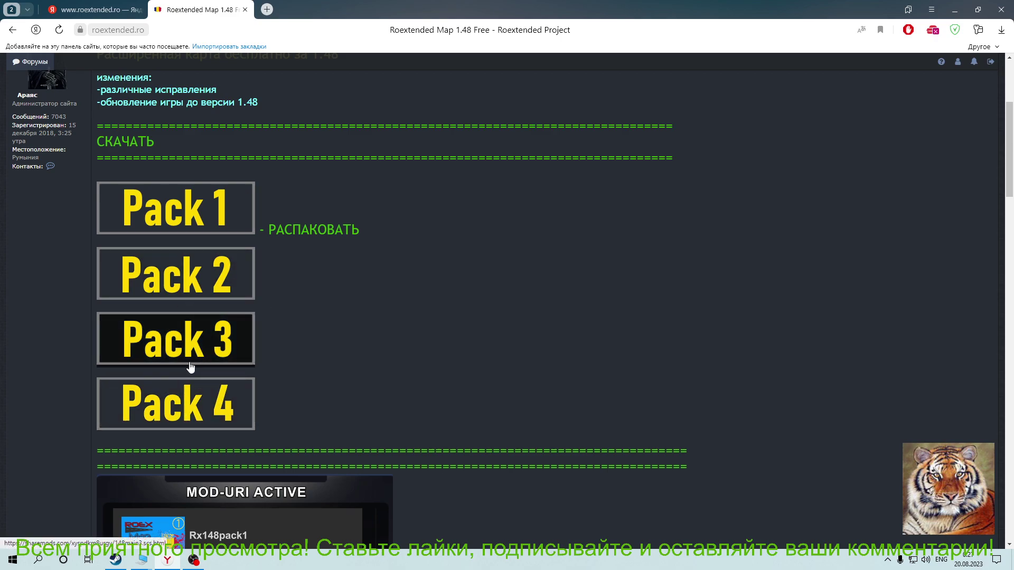
scroll(191, 368, "down", 7)
scroll(179, 349, "up", 2)
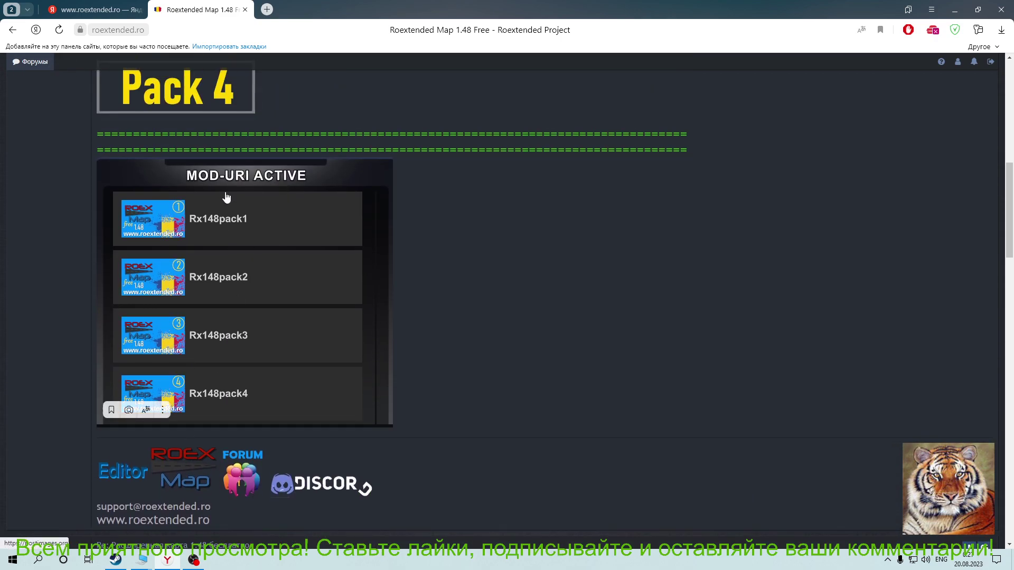
scroll(234, 374, "up", 5)
scroll(234, 373, "up", 3)
scroll(205, 468, "down", 3)
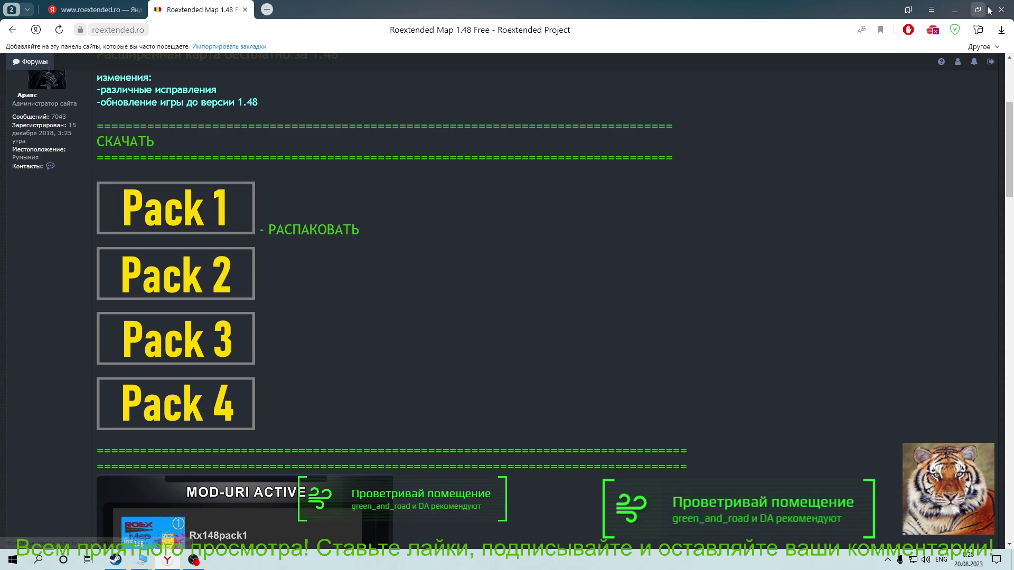
Review the downloaded map packs in the browser's download list and show 148main4.scs in its folder.
left_click(1003, 35)
mouse_move(845, 141)
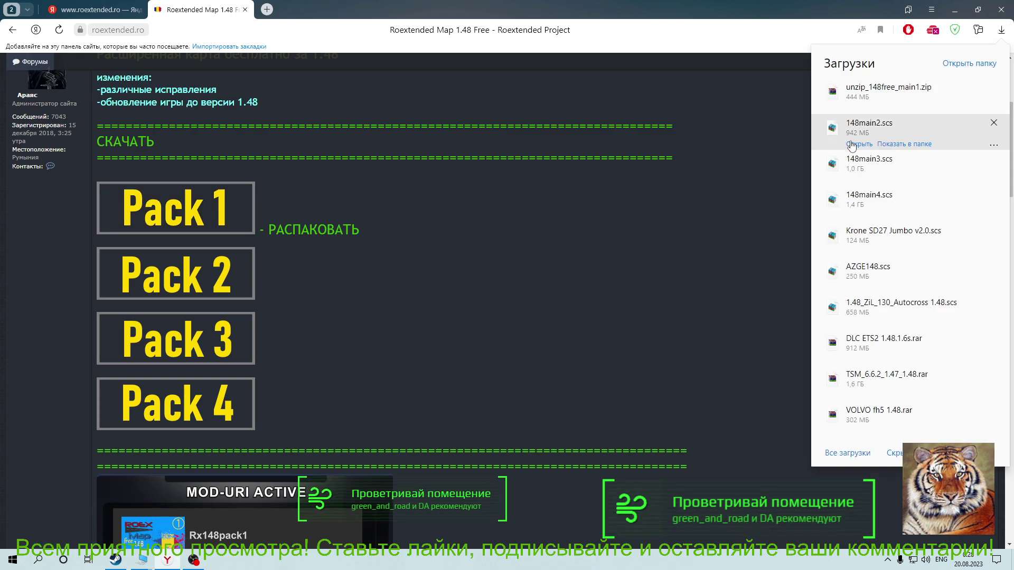
mouse_move(851, 101)
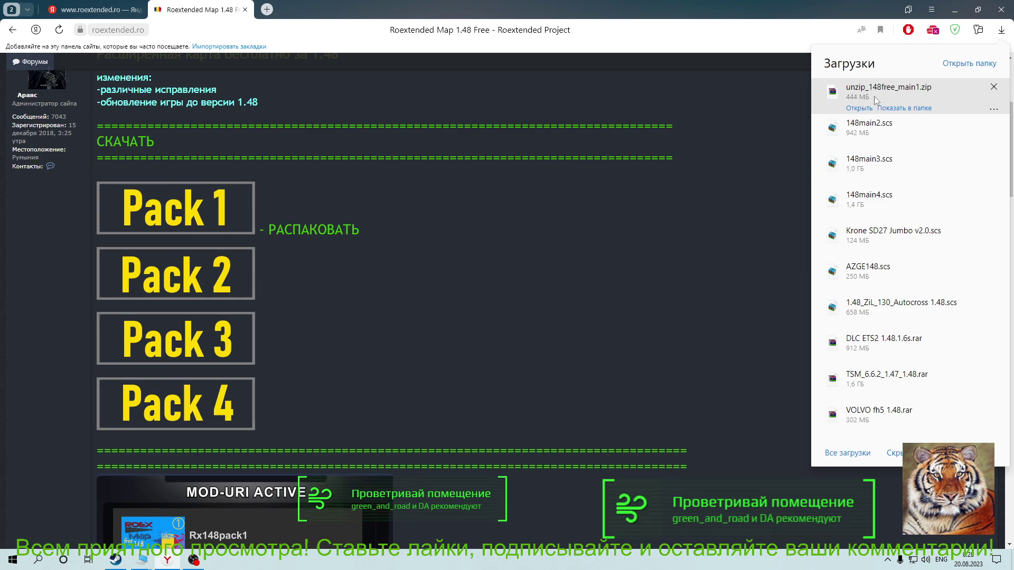
mouse_move(885, 121)
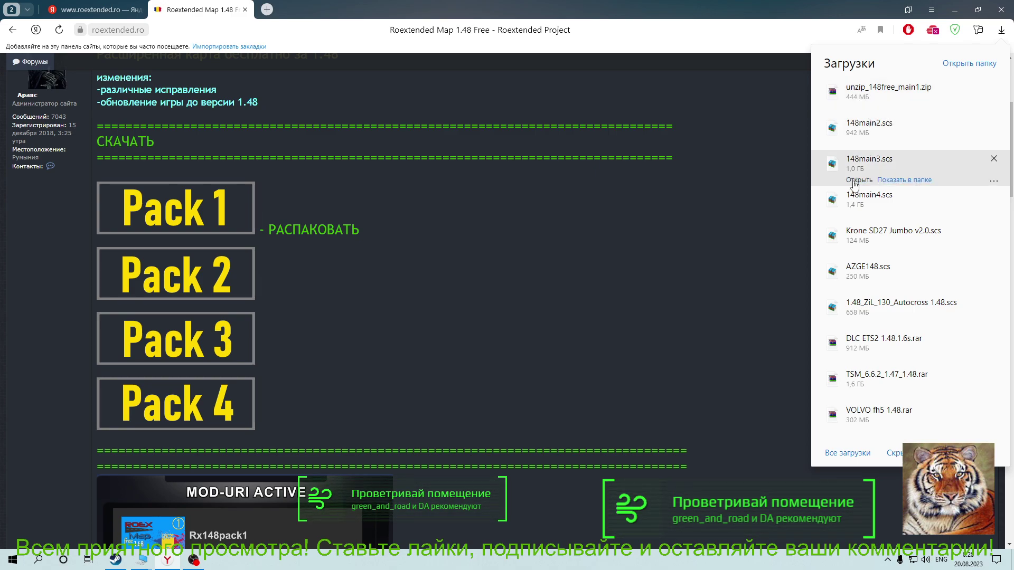
mouse_move(878, 202)
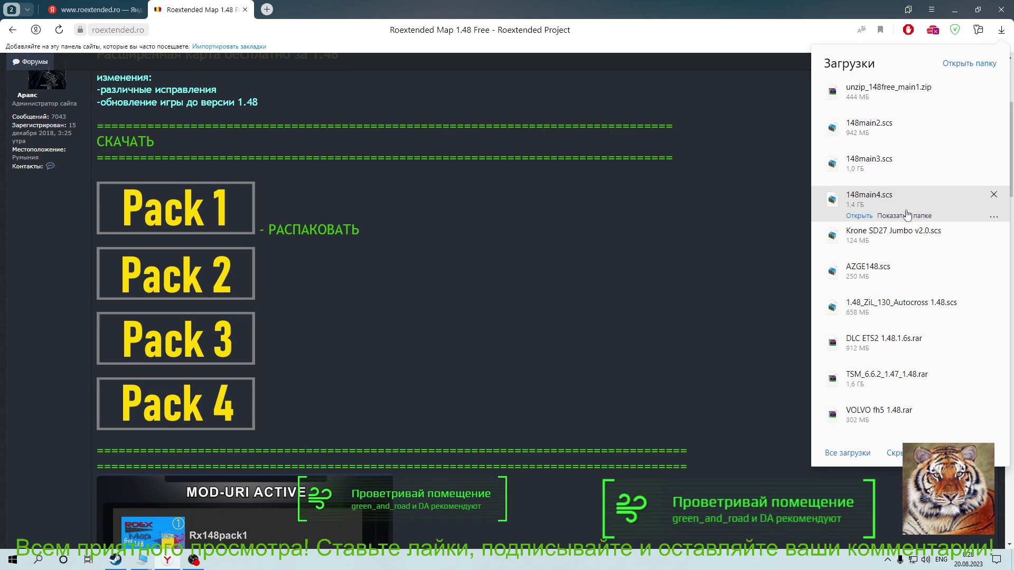
left_click(925, 218)
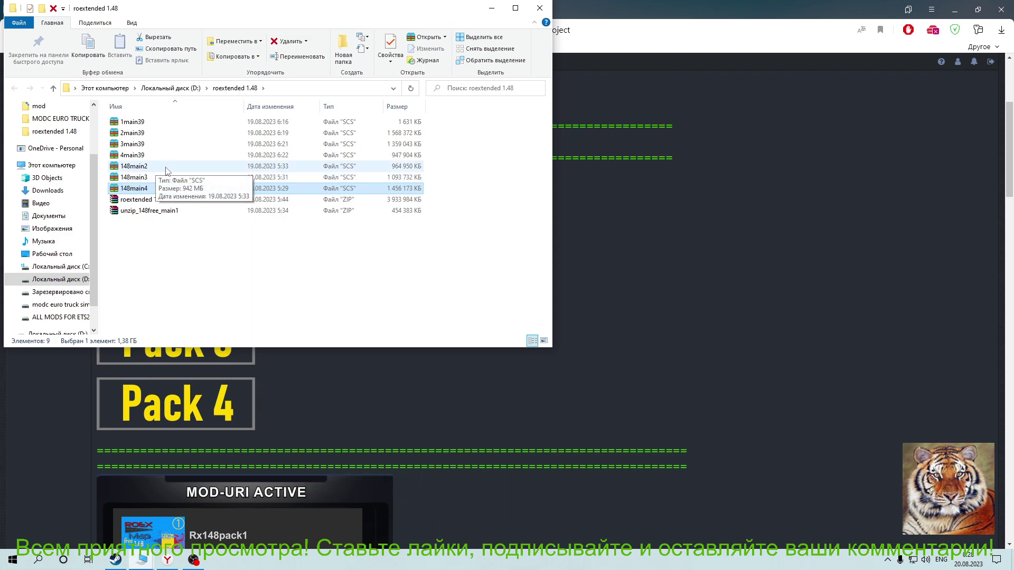
Open the unzip_148free_main1 archive with WinRAR.
right_click(155, 212)
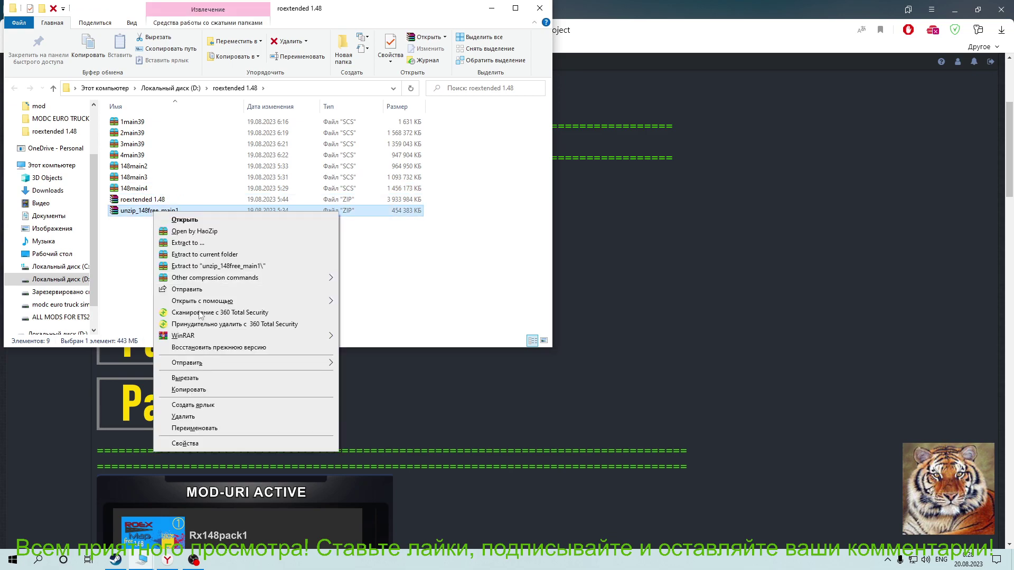
mouse_move(227, 301)
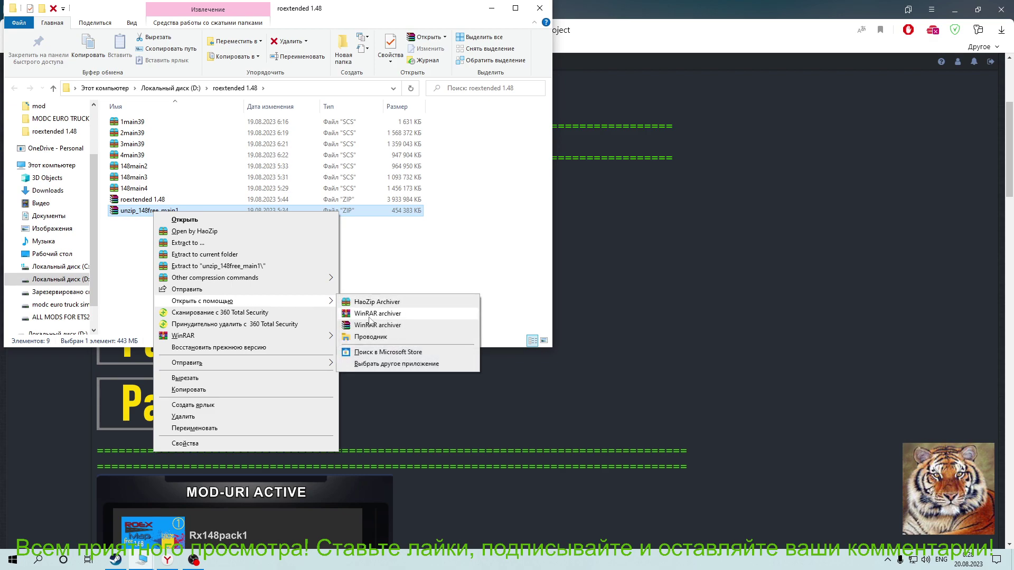
left_click(369, 317)
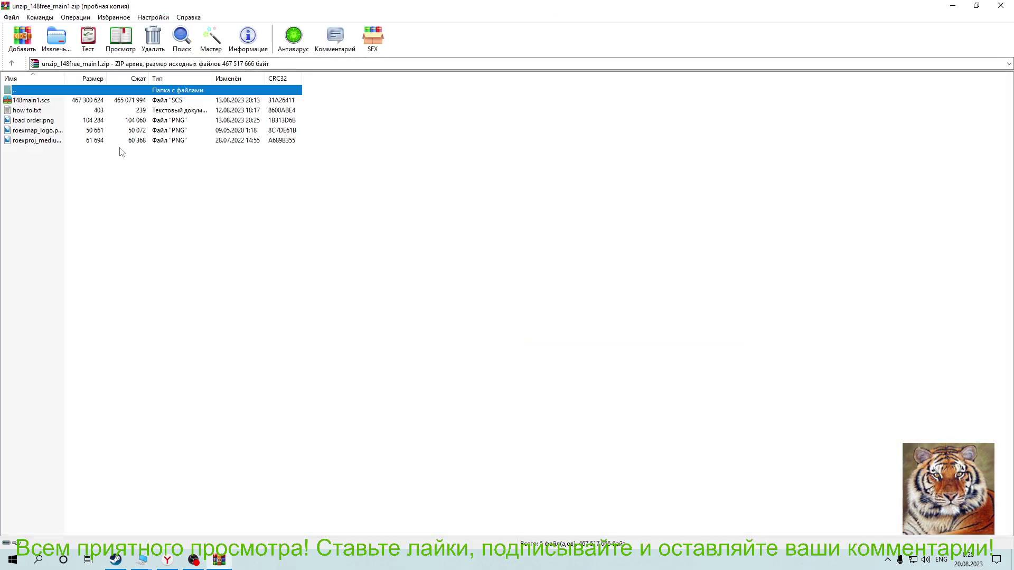
Set Documents\Euro Truck Simulator 2\mod as the extraction path for 148main1.scs, but cancel the extraction and close the archive.
left_click(31, 102)
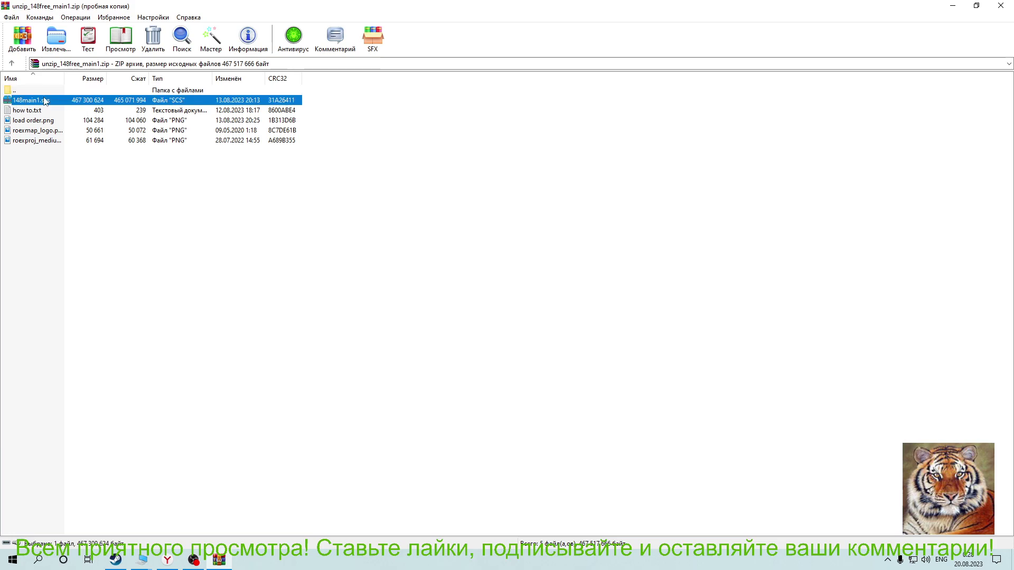
left_click(55, 37)
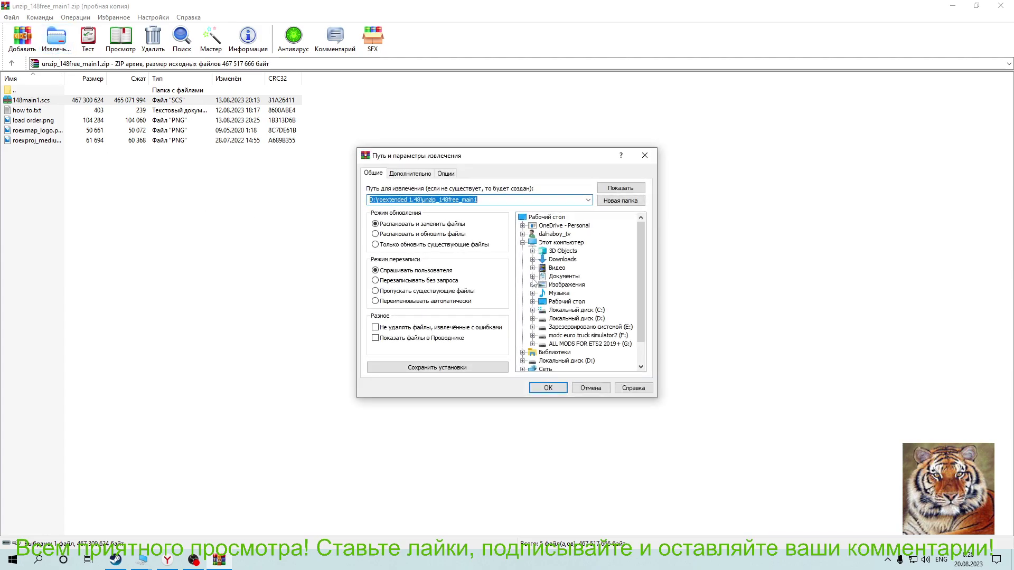
left_click(532, 277)
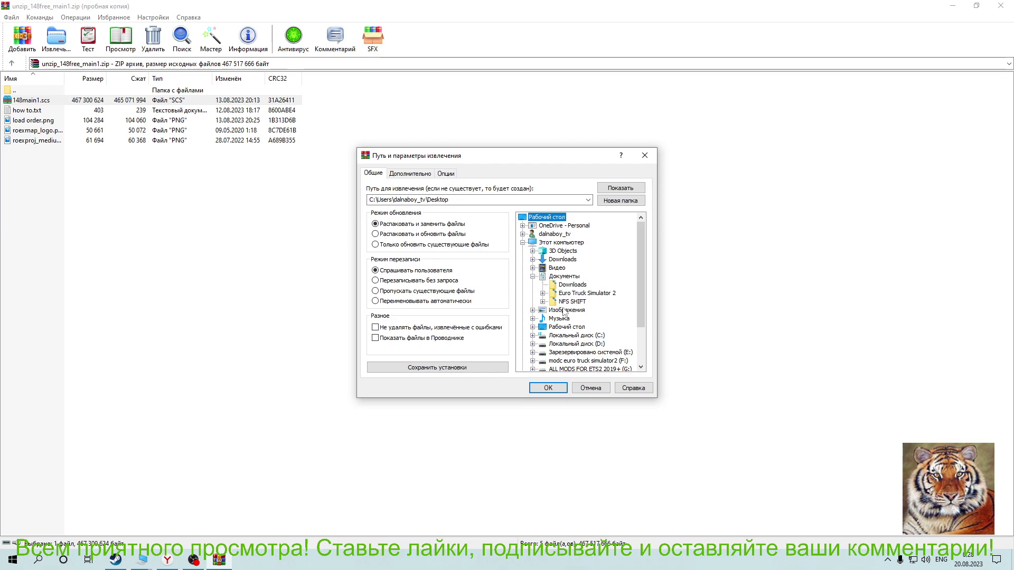
left_click(543, 293)
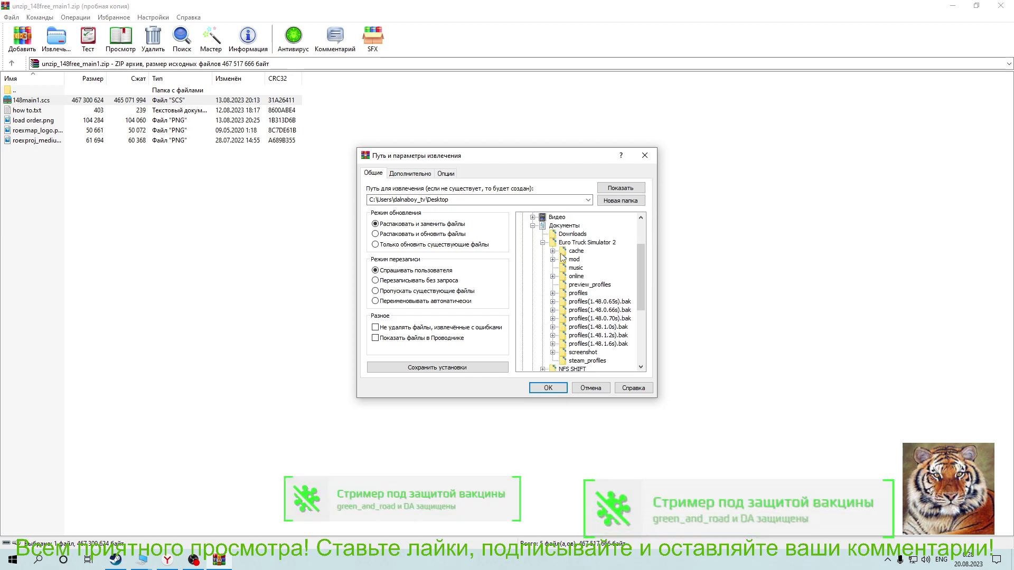
left_click(574, 260)
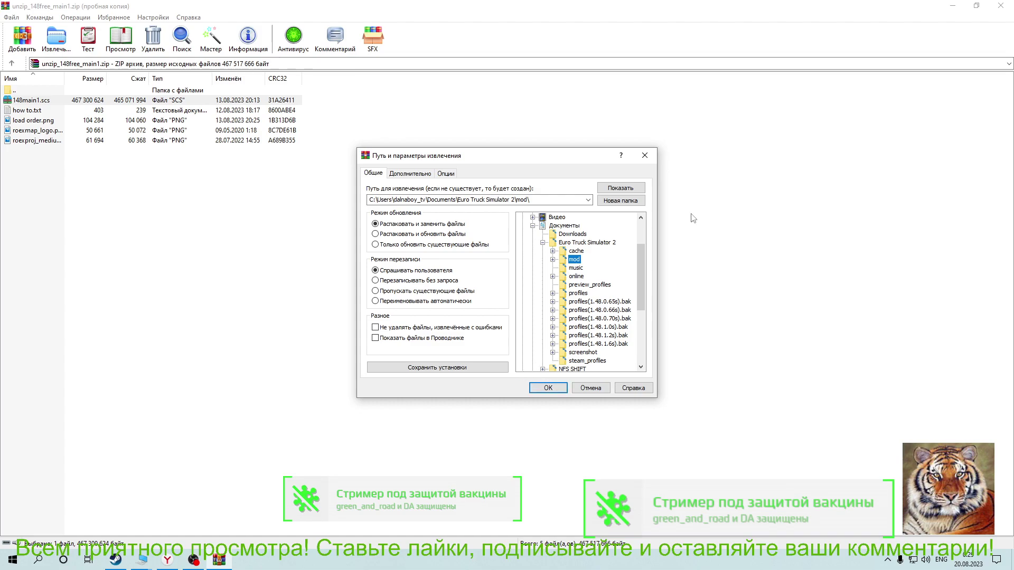
left_click(634, 161)
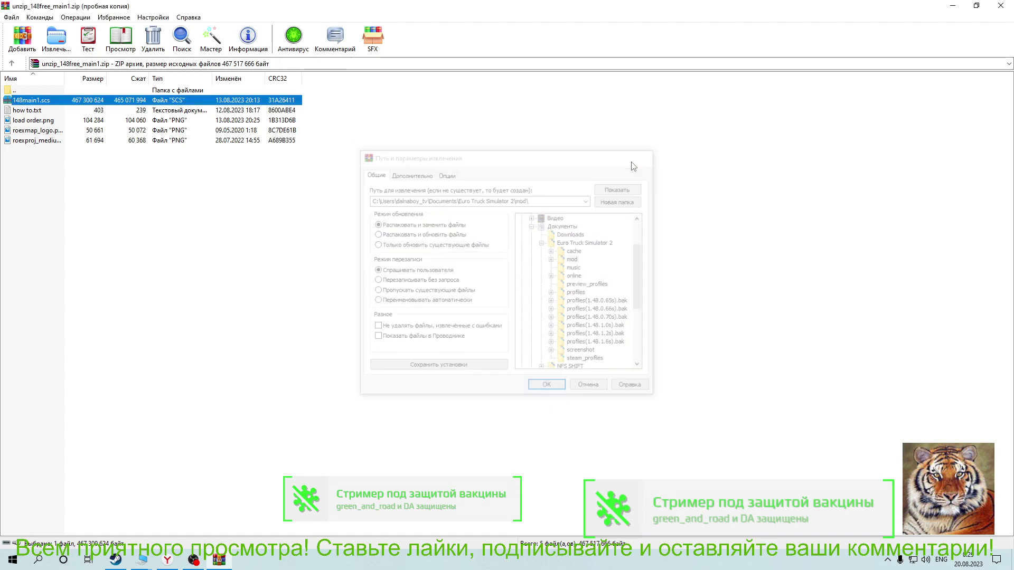
left_click(1001, 5)
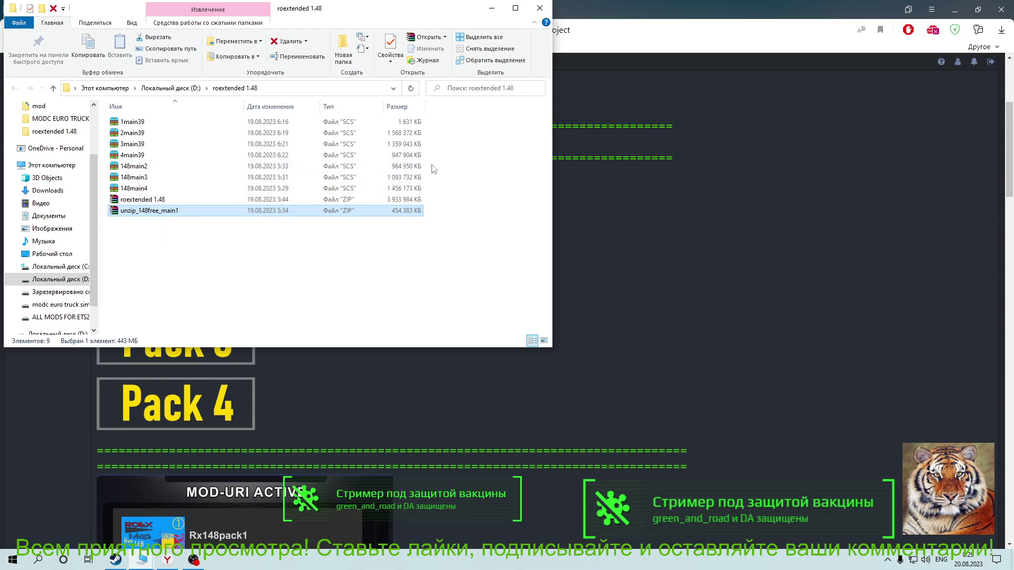
Copy 148main2, 148main3 and 148main4 into the mod folder of Documents\Euro Truck Simulator 2, replacing the existing files.
left_click_drag(433, 164, 413, 190)
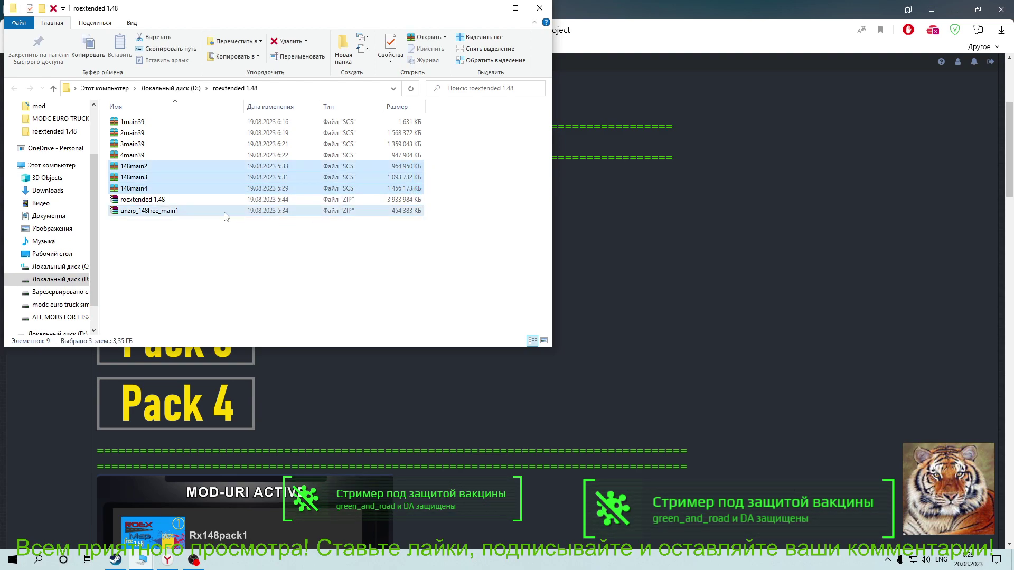
right_click(152, 169)
left_click(205, 311)
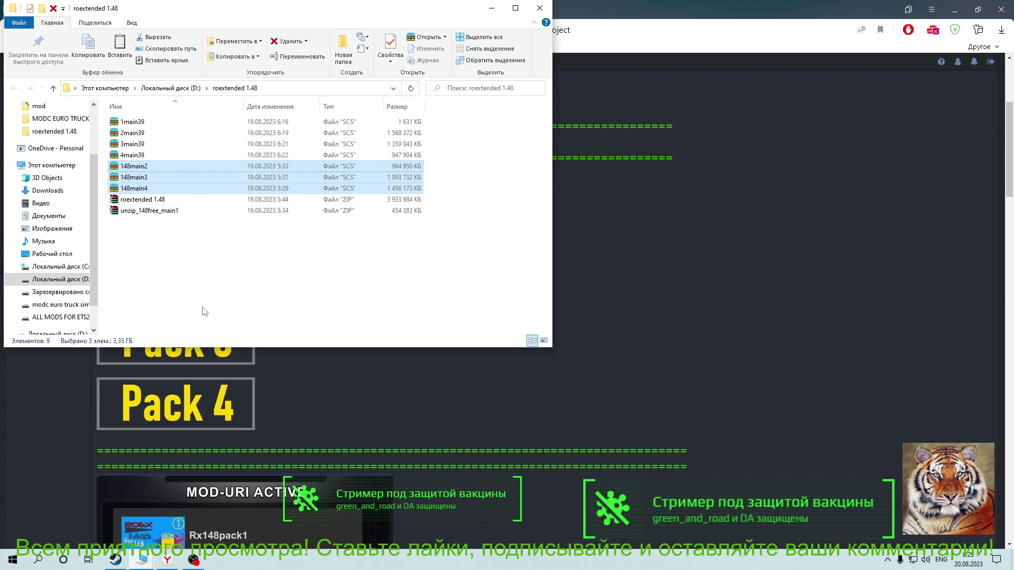
left_click(48, 216)
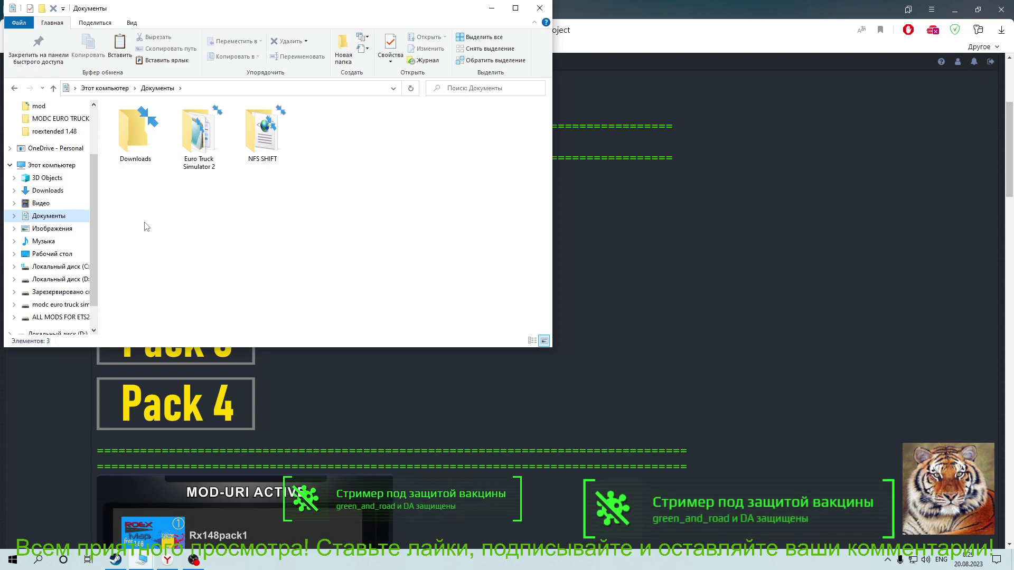
double_click(199, 136)
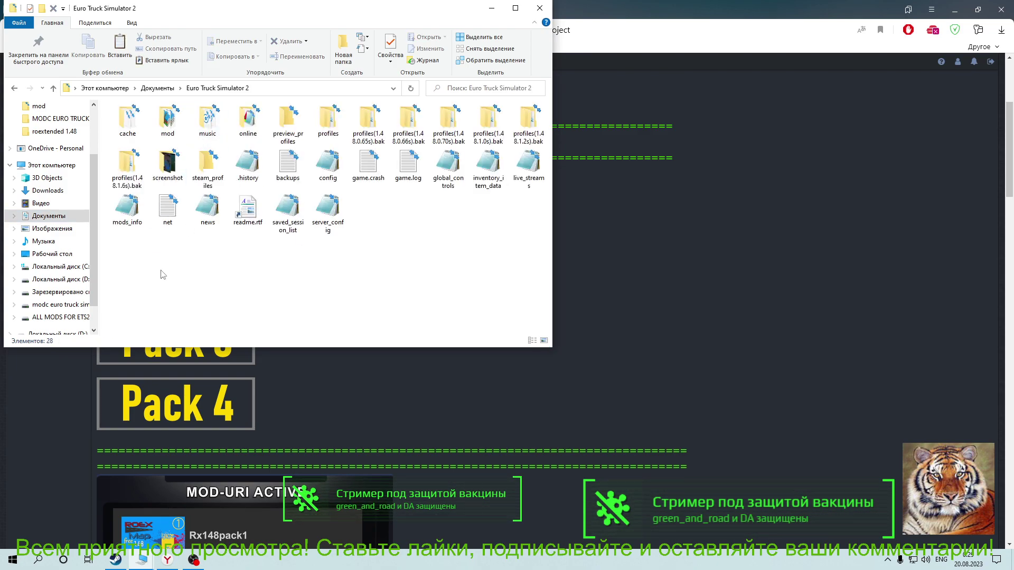
right_click(171, 117)
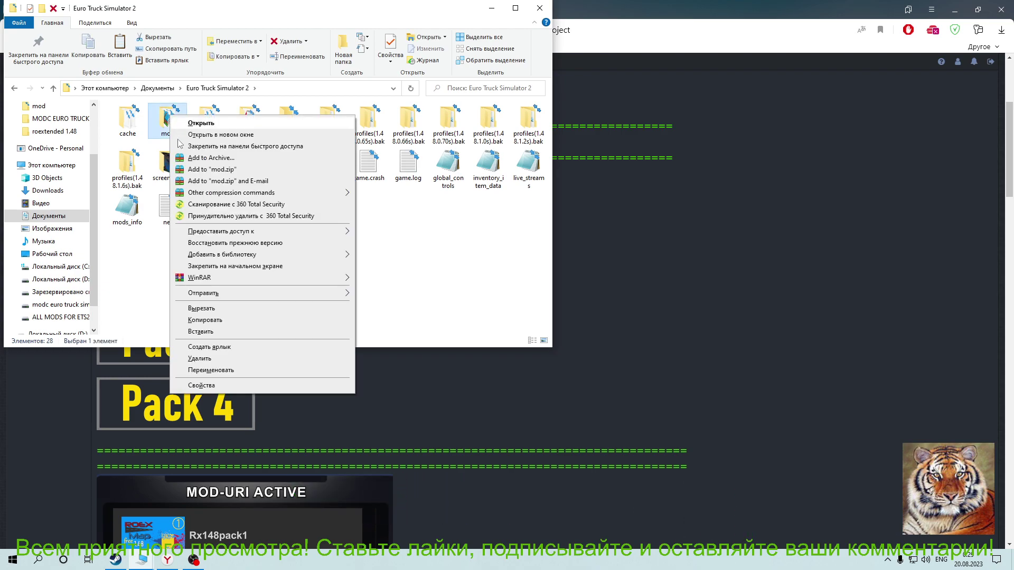
left_click(200, 332)
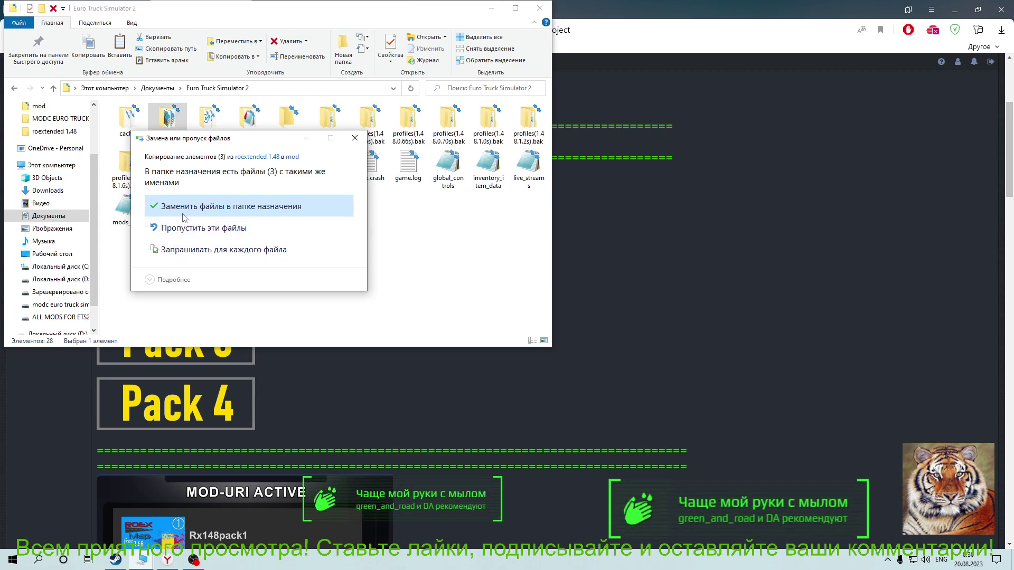
left_click(249, 210)
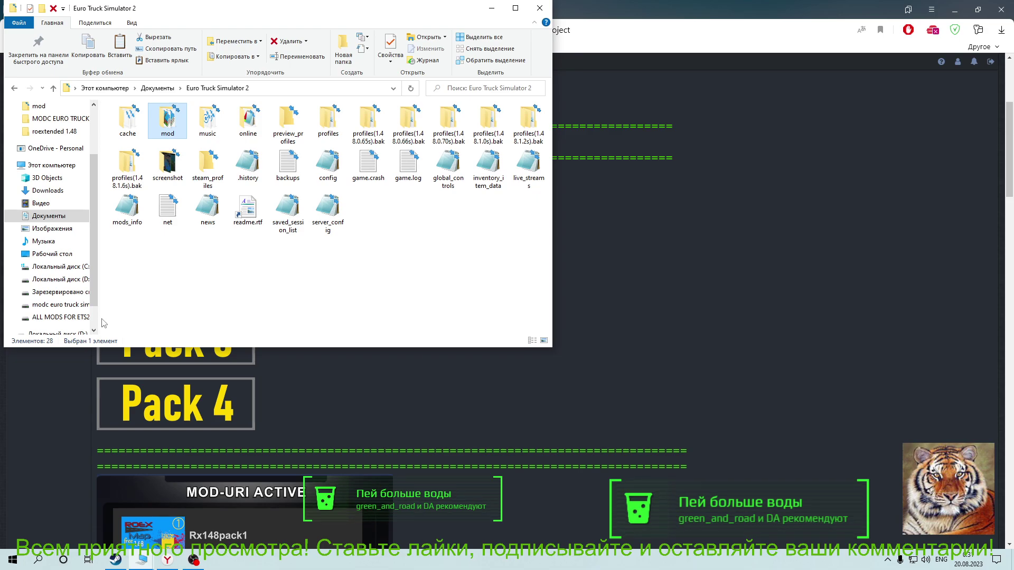
Minimize the browser and folder windows, switch to Steam and launch Euro Truck Simulator 2.
left_click(739, 279)
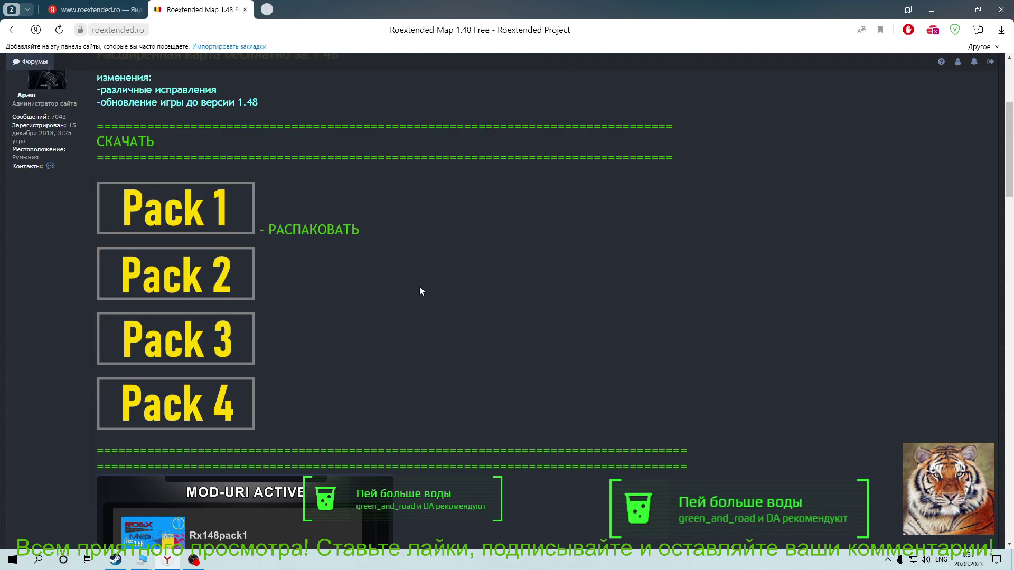
left_click(949, 11)
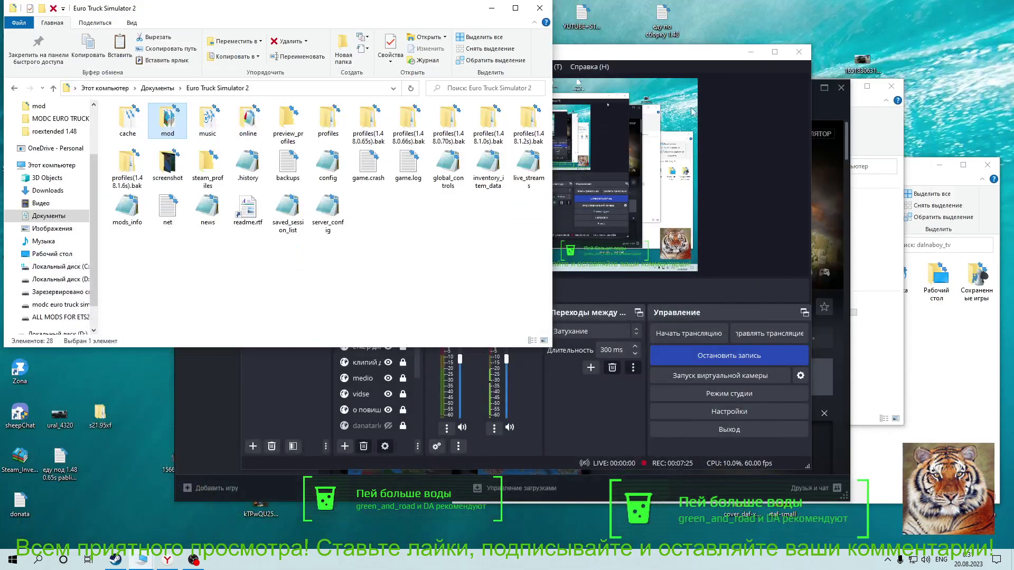
mouse_move(199, 558)
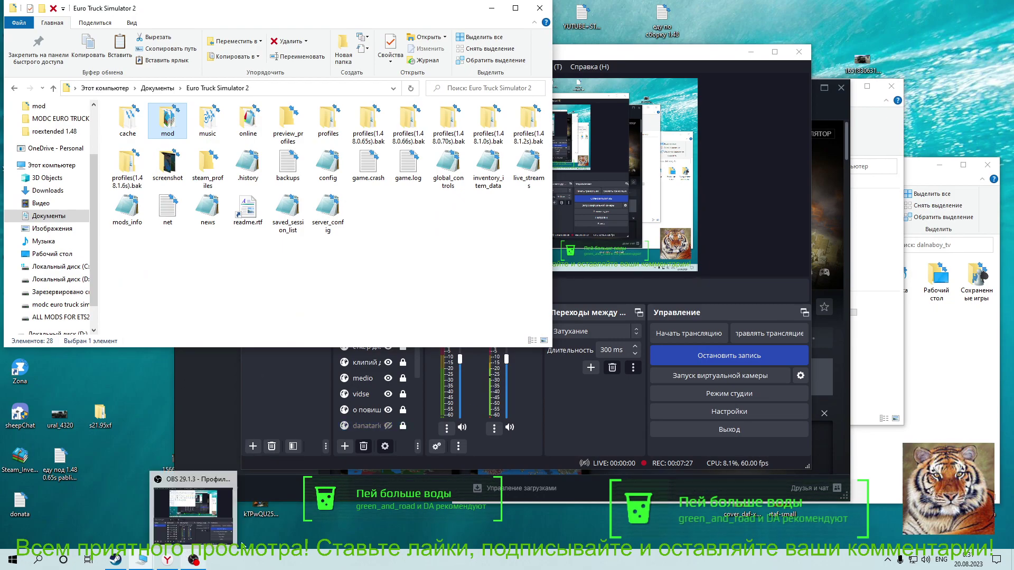
left_click(491, 9)
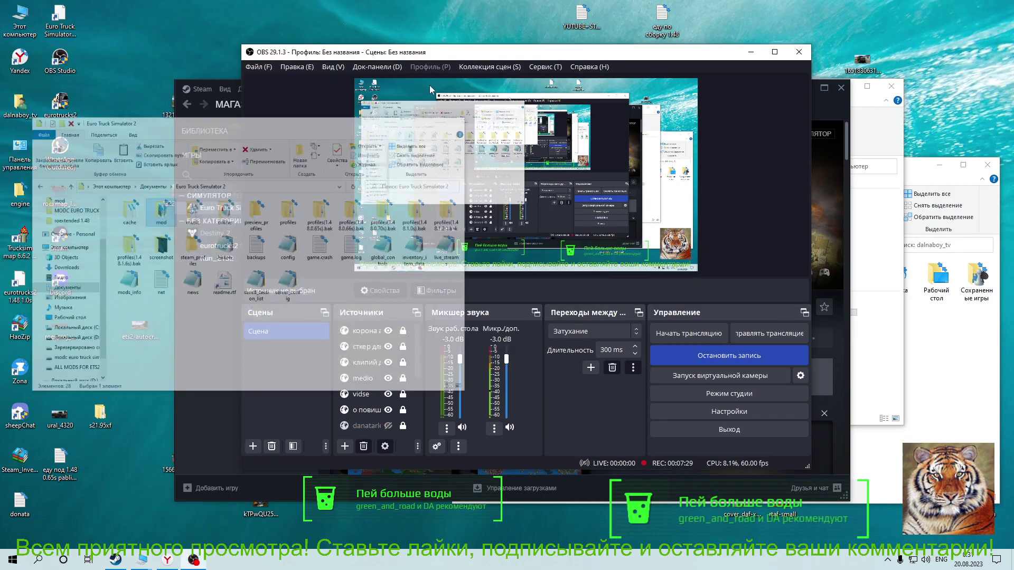
mouse_move(168, 561)
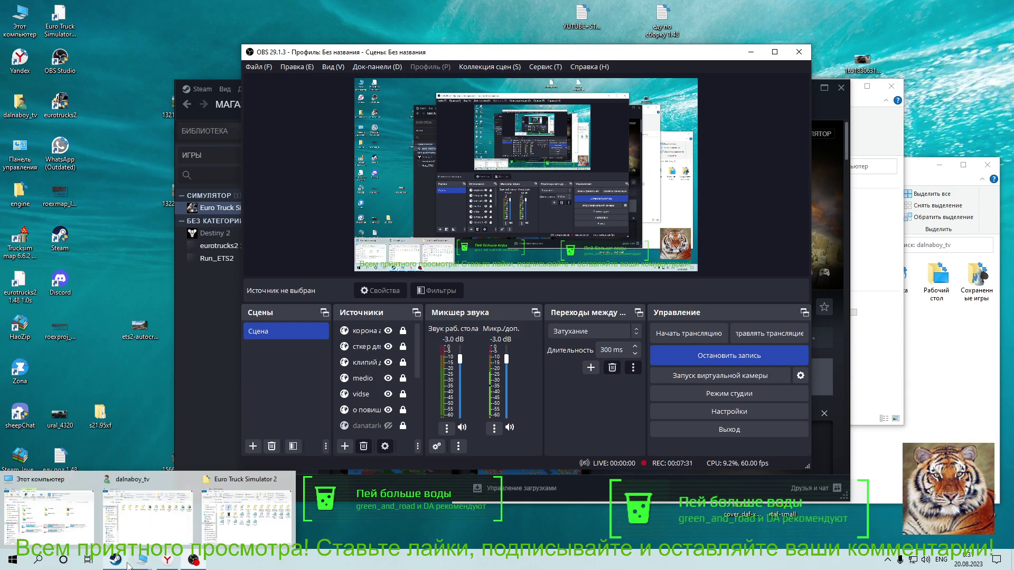
left_click(236, 465)
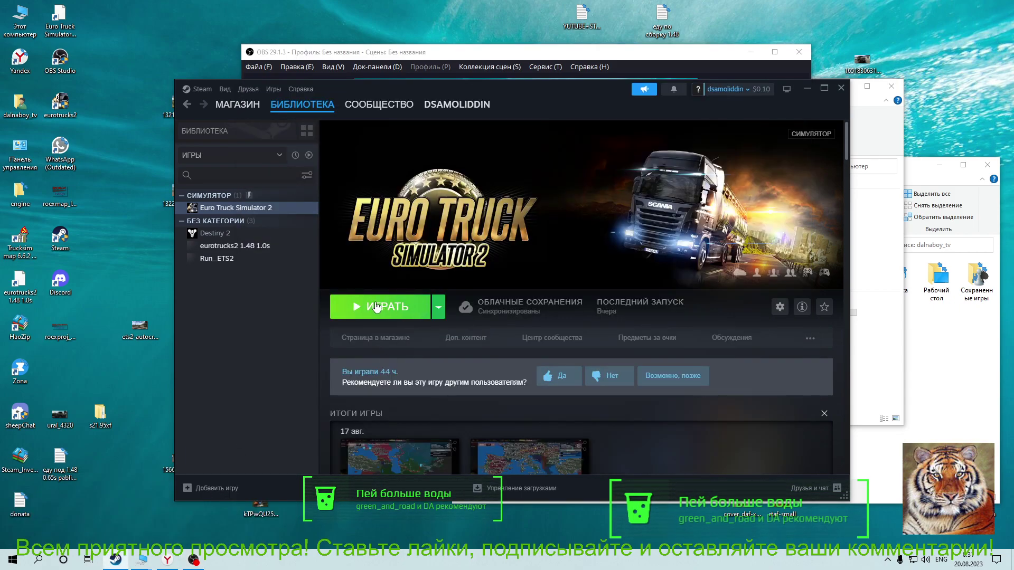
left_click(376, 307)
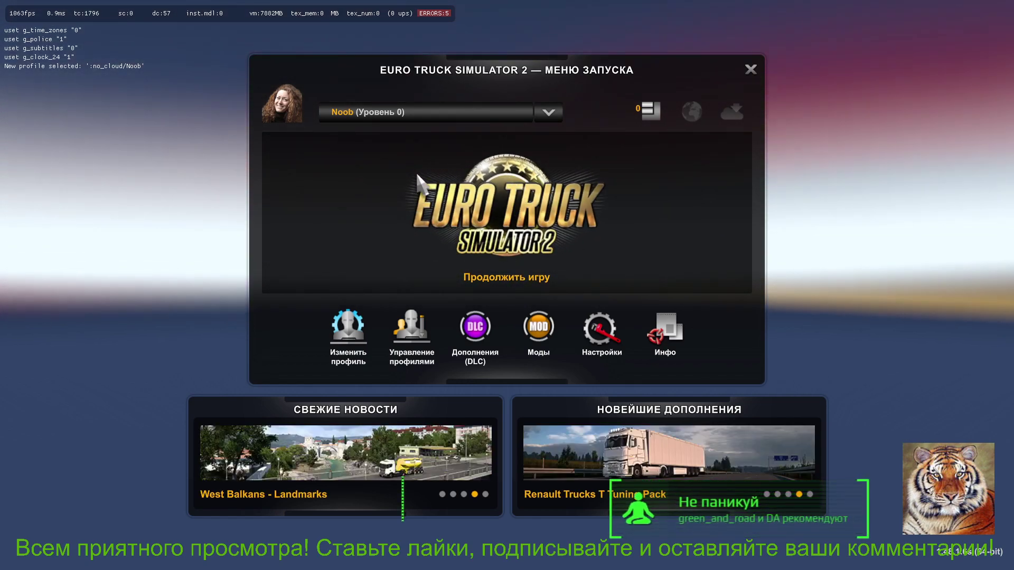
Start a new profile from the profile manager and disable Steam cloud use for it.
left_click(411, 331)
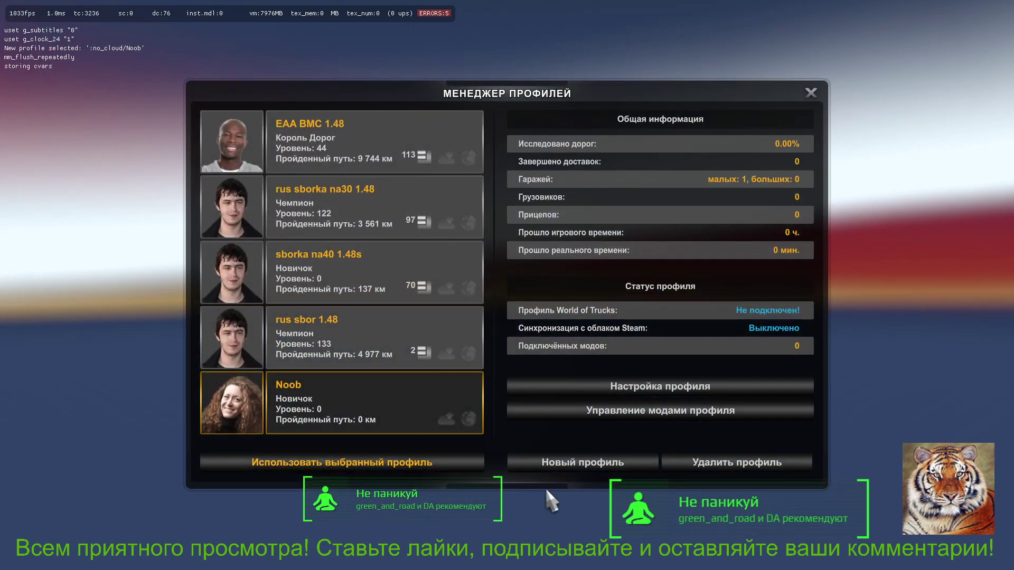
left_click(434, 460)
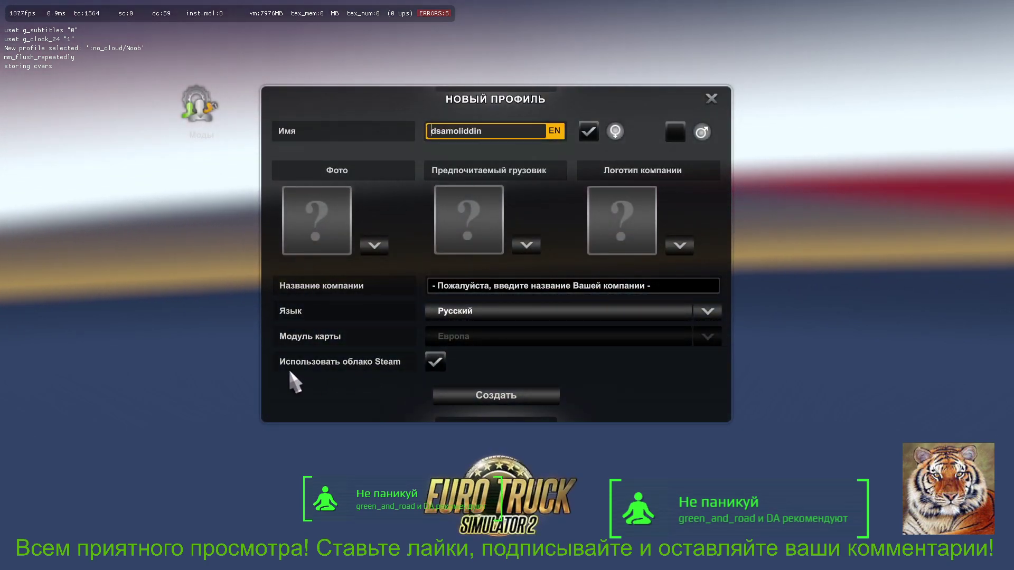
left_click(428, 365)
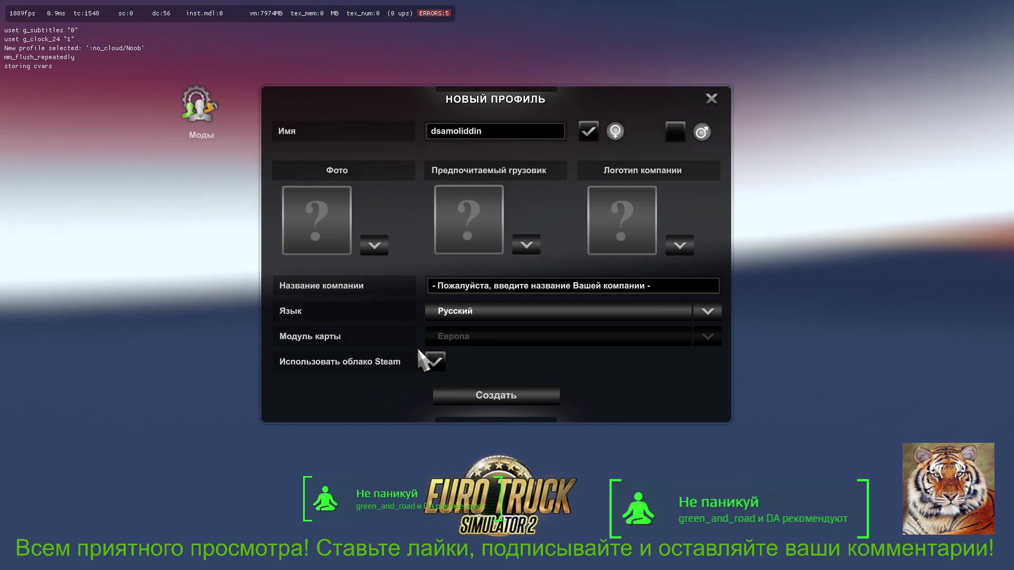
left_click(435, 361)
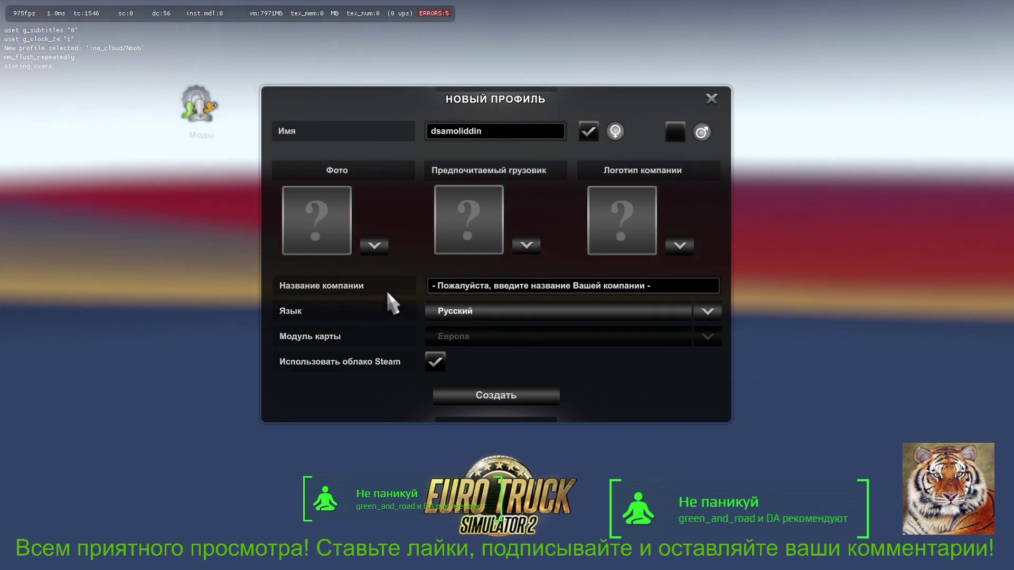
Open the mod manager for the new profile and filter the mods by "rx".
left_click(496, 395)
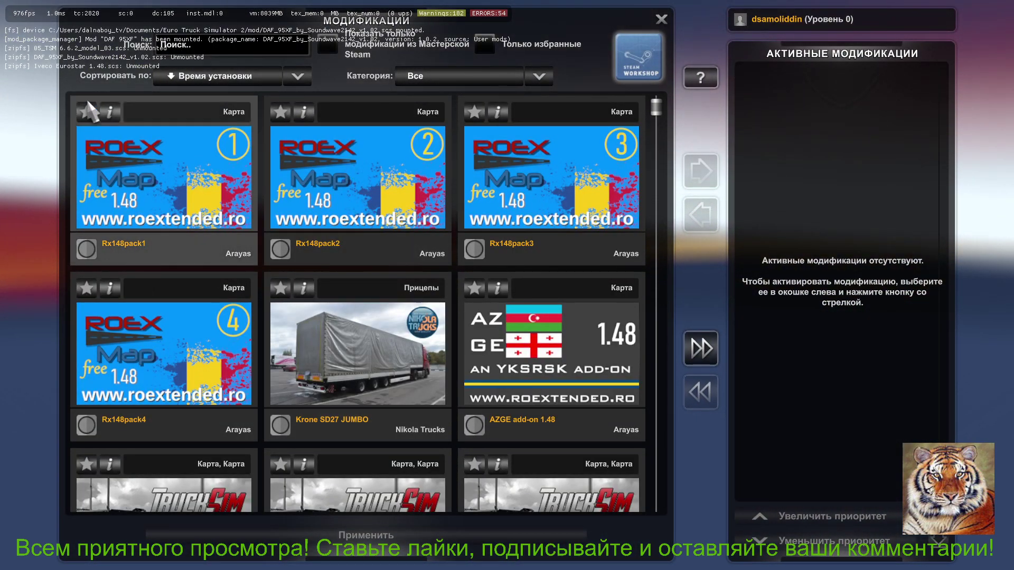
left_click(272, 48)
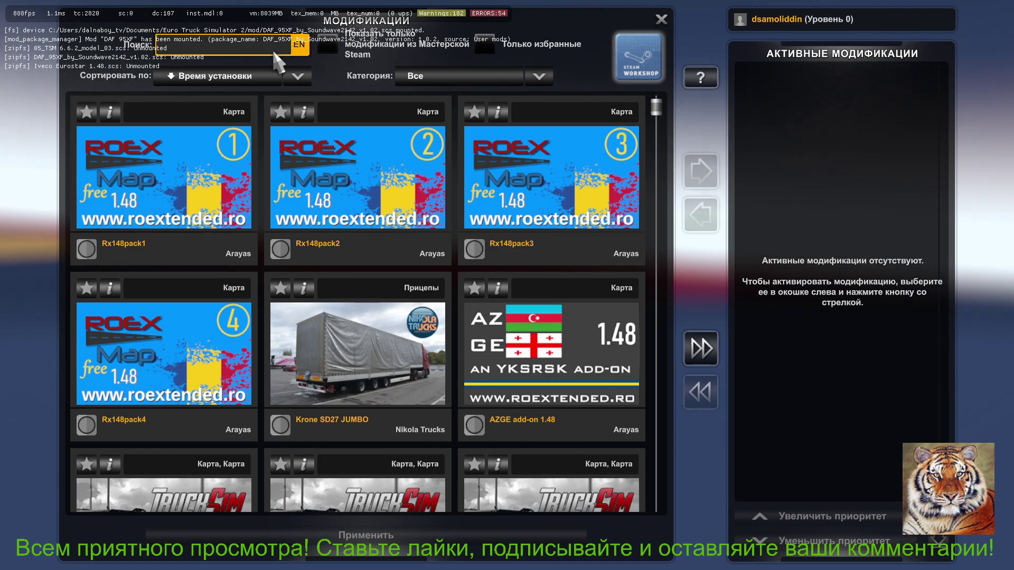
type("rx")
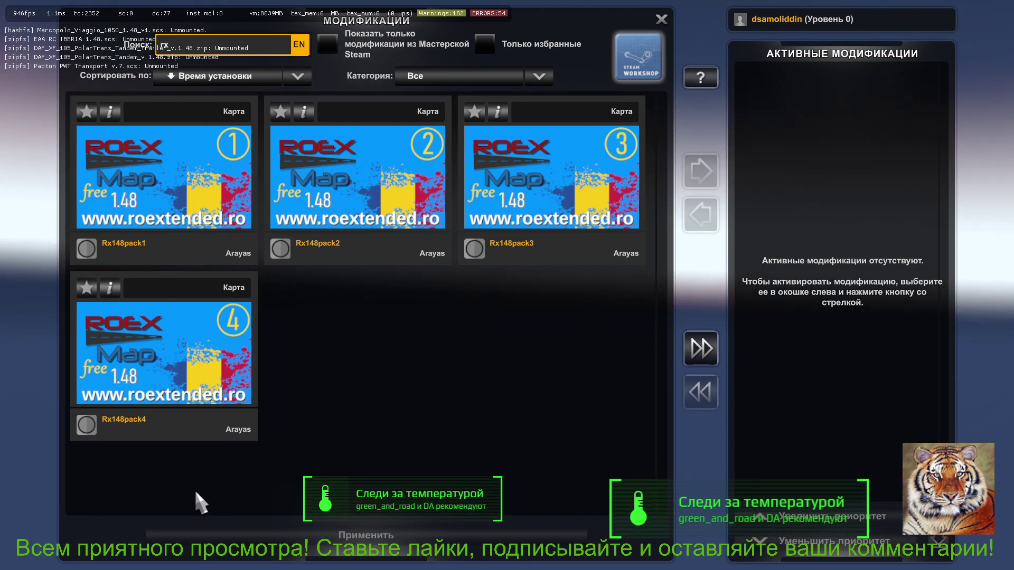
Activate Rx148pack4, Rx148pack3, Rx148pack2 and Rx148pack1 in that order and apply the mod selection.
double_click(90, 438)
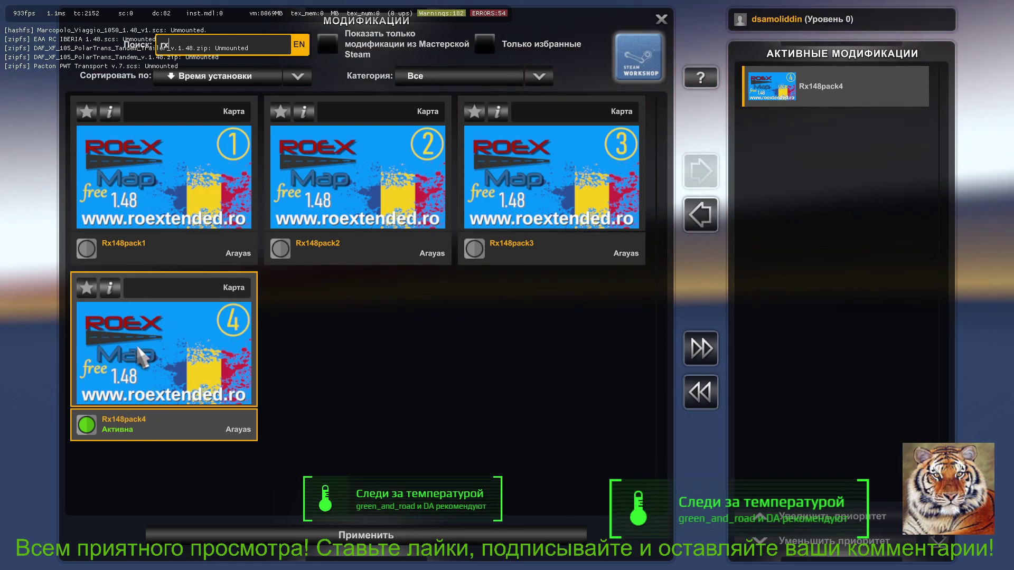
left_click(473, 250)
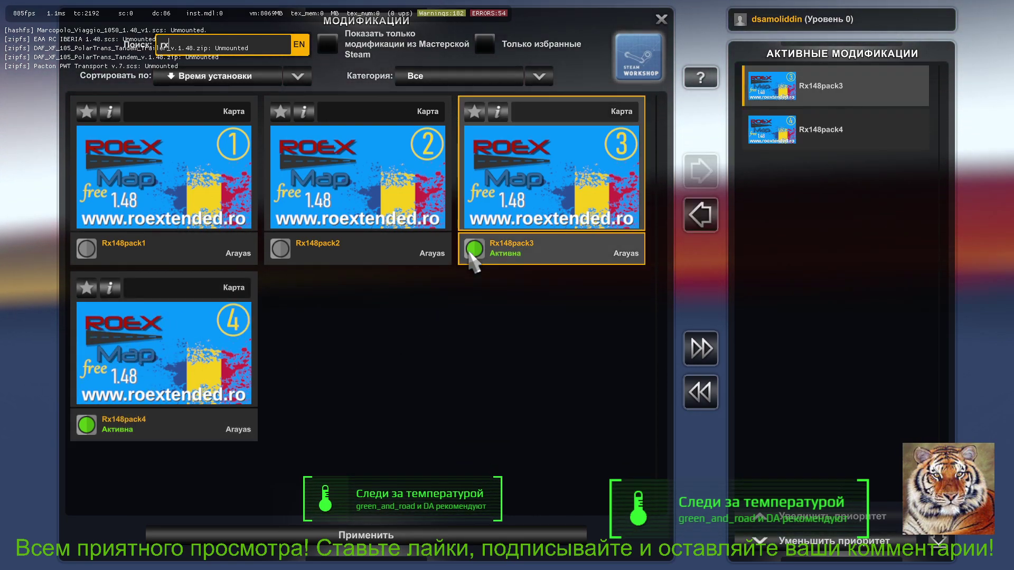
left_click(282, 252)
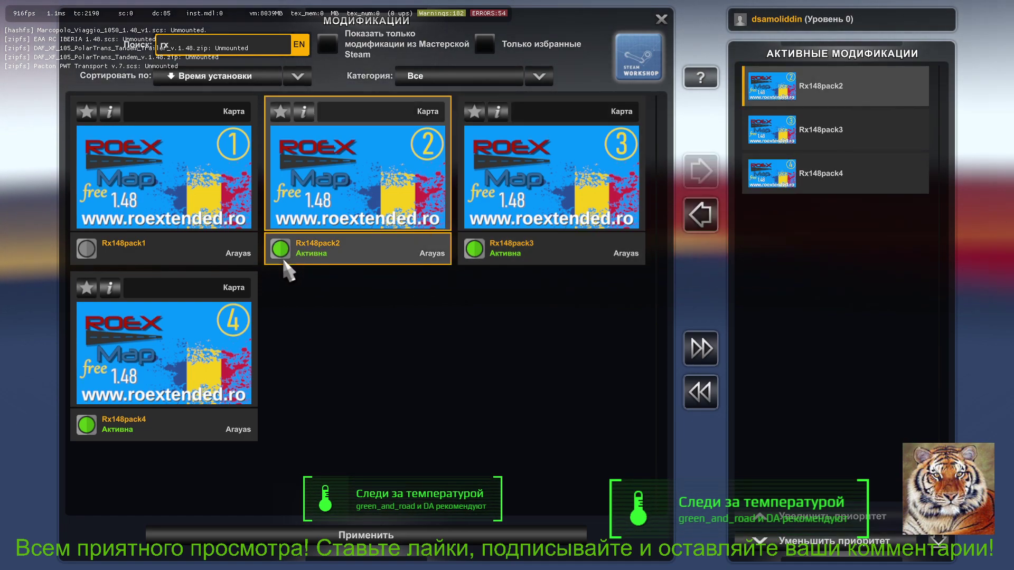
left_click(86, 248)
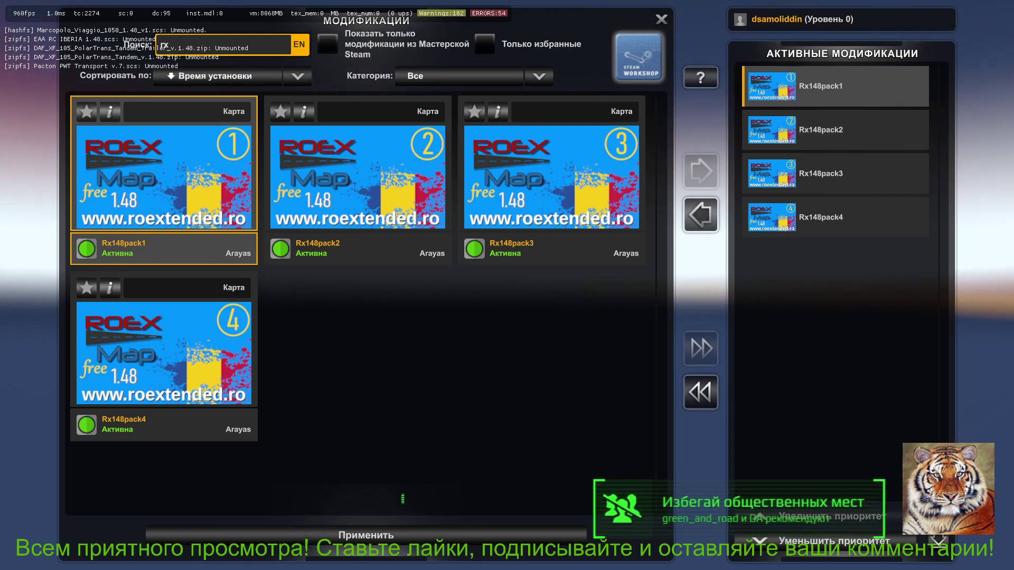
left_click(384, 538)
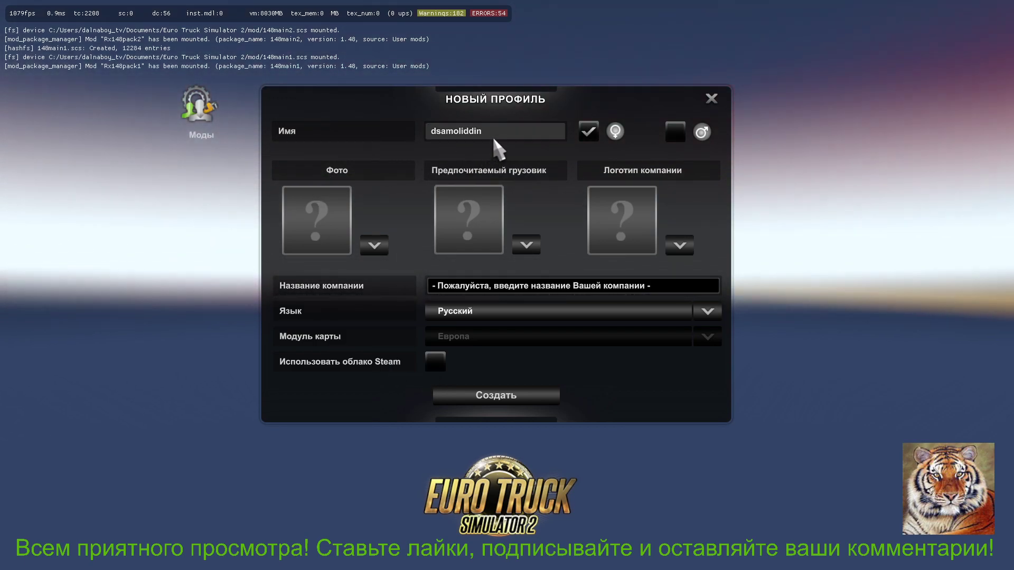
Set the new profile's driver to male and replace the profile name with "roextended 1.48".
left_click(675, 132)
left_click(515, 130)
key("BackSpace")
key("BackSpace")
key("BackSpace")
key("BackSpace")
key("BackSpace")
key("BackSpace")
key("BackSpace")
key("BackSpace")
key("BackSpace")
key("BackSpace")
key("BackSpace")
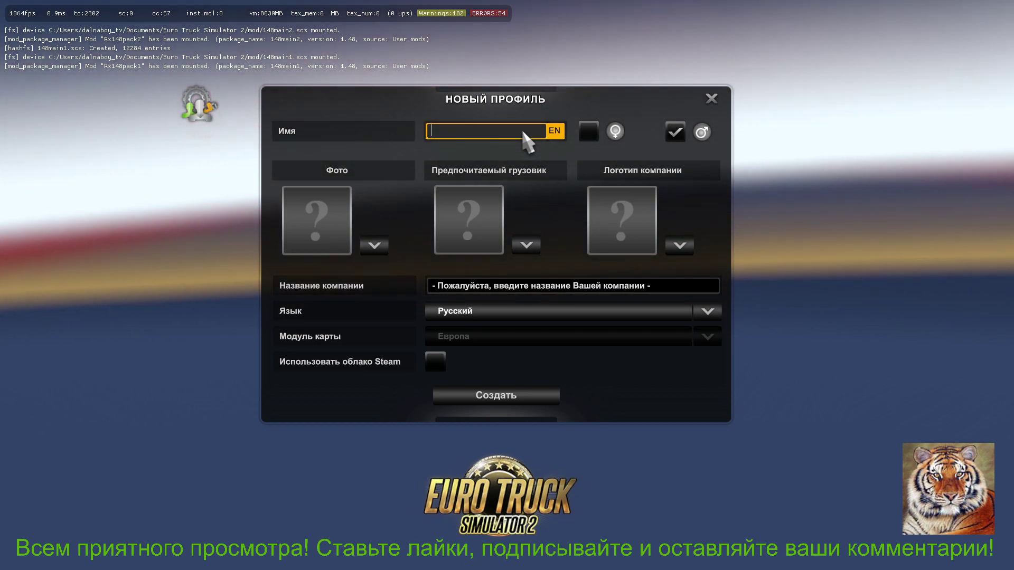
type("roe")
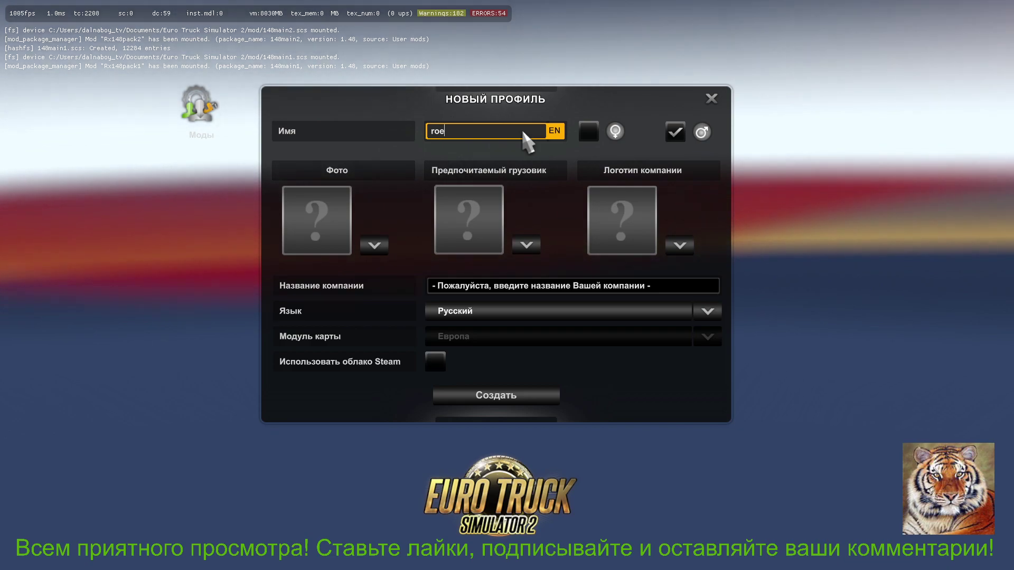
type("x")
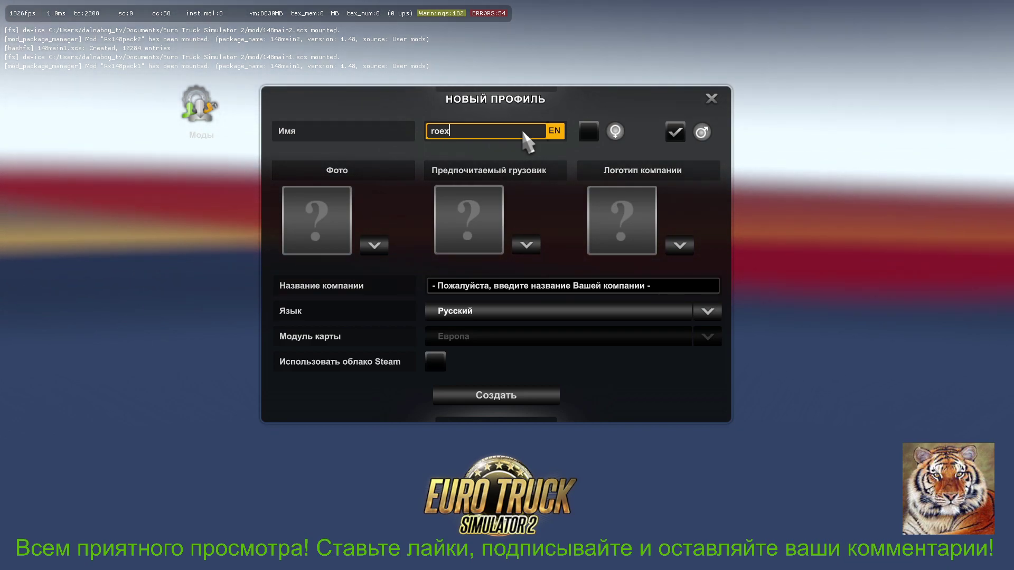
type("t")
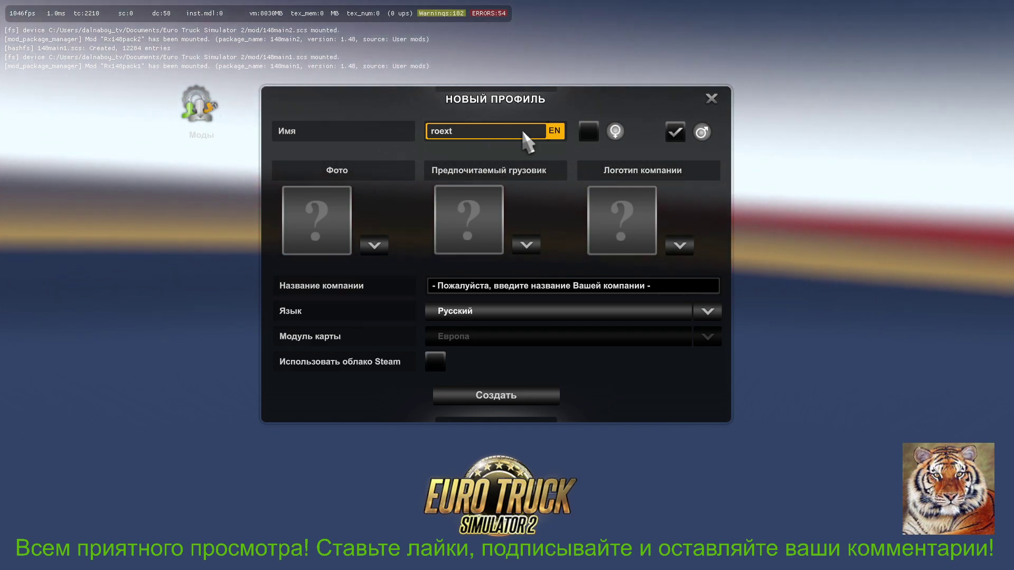
type("ended 1.48")
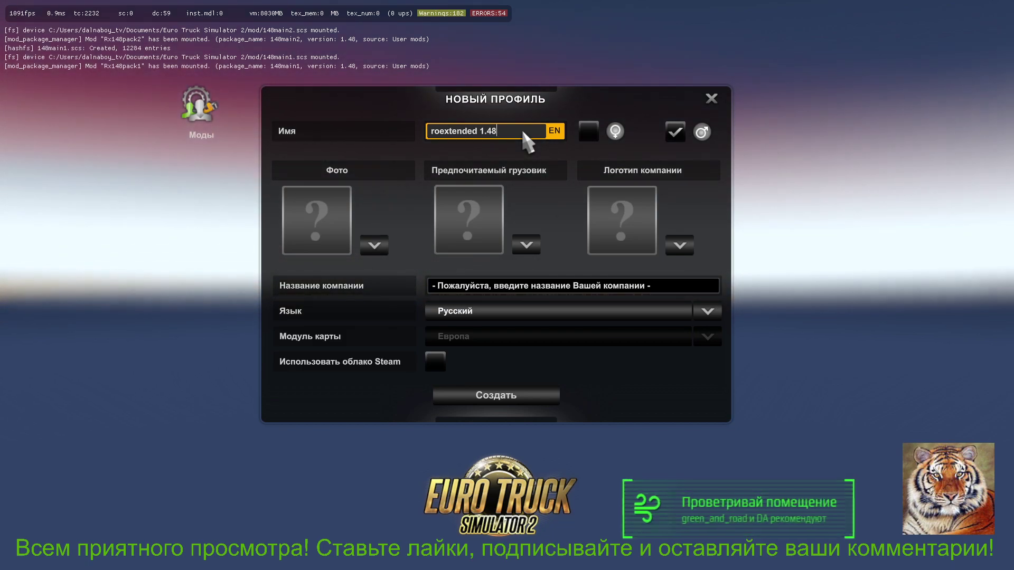
Choose the white-haired, bearded man as the profile photo and the light green truck as the preferred truck.
left_click(301, 202)
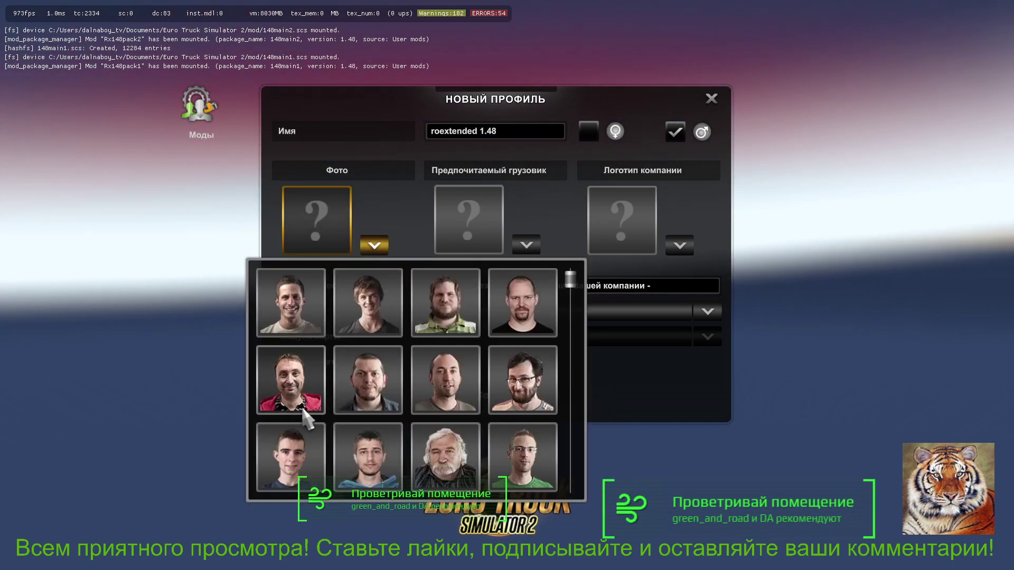
left_click(290, 389)
scroll(430, 423, "down", 3)
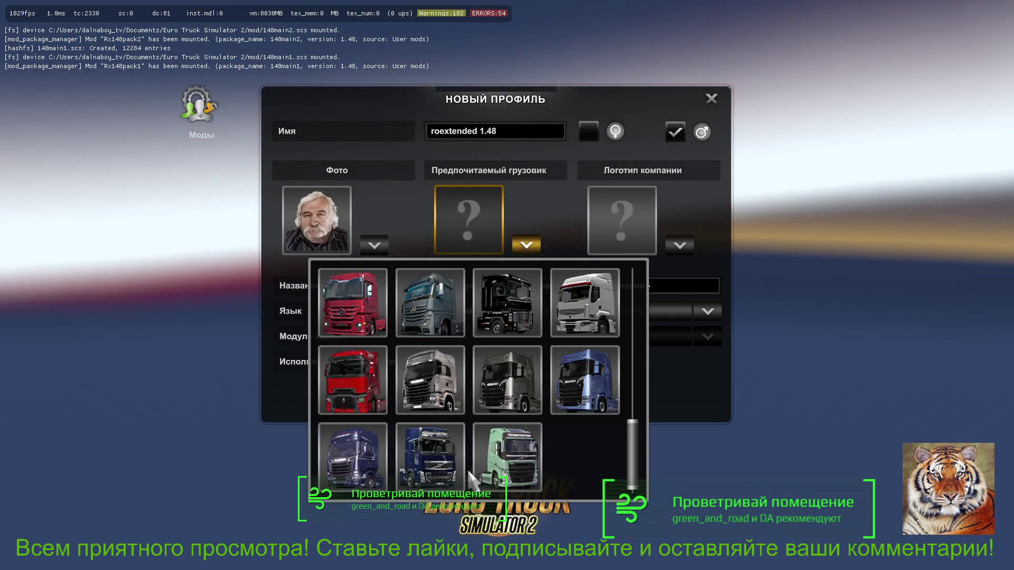
left_click(430, 453)
Create the profile with the ROEX Logistics company logo and the company name "gjuyki".
left_click(631, 203)
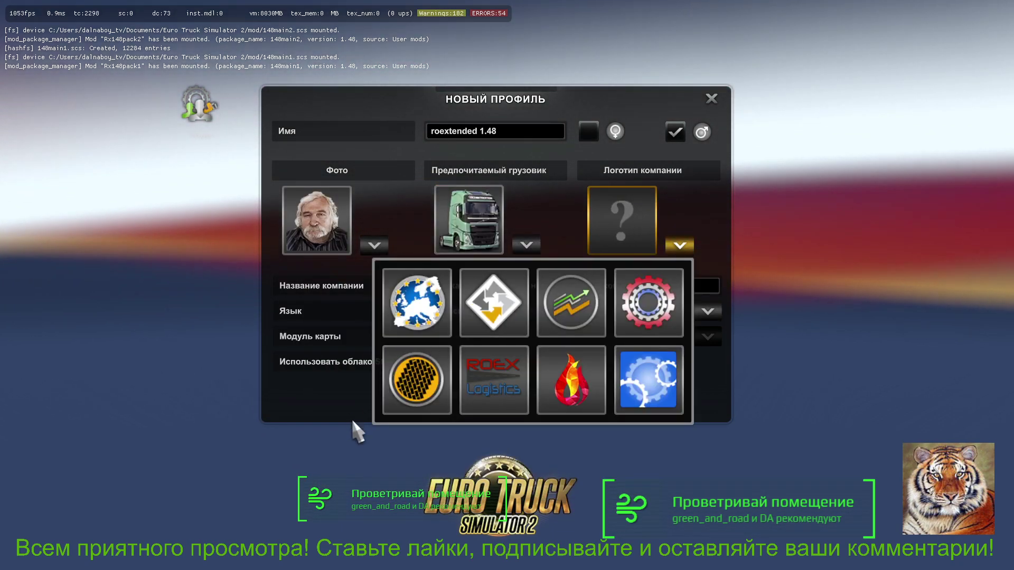
left_click(439, 409)
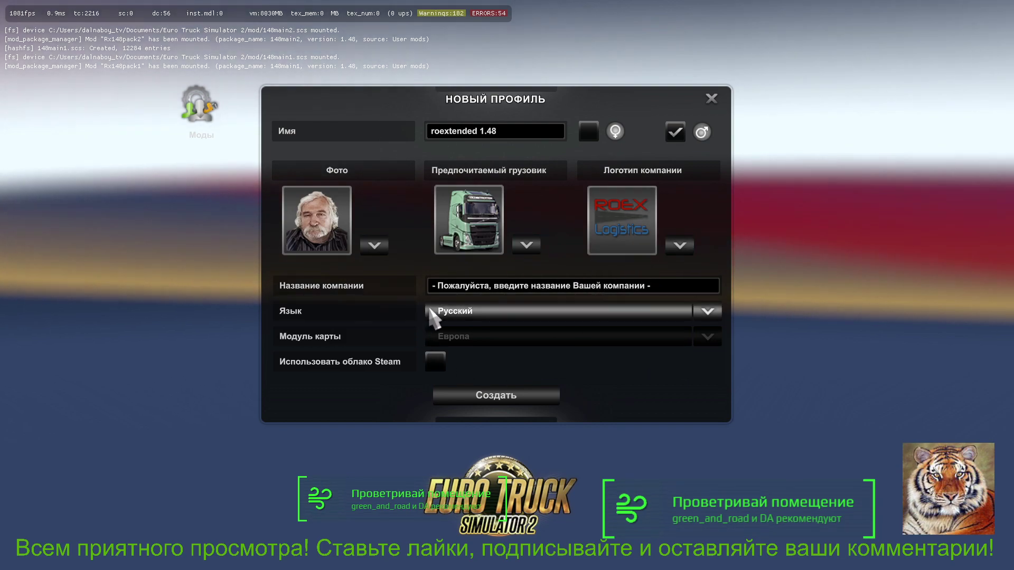
left_click(505, 285)
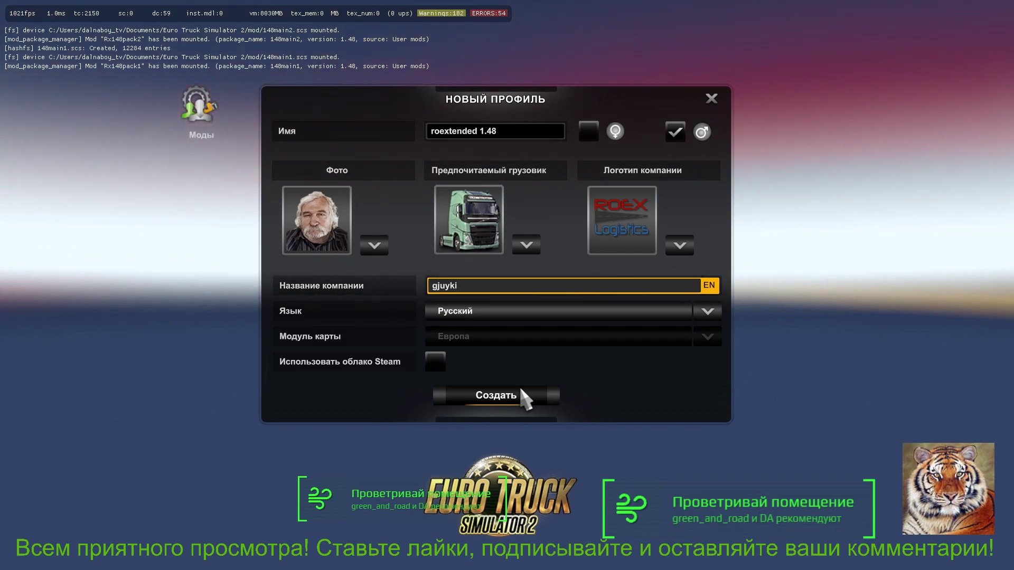
left_click(520, 390)
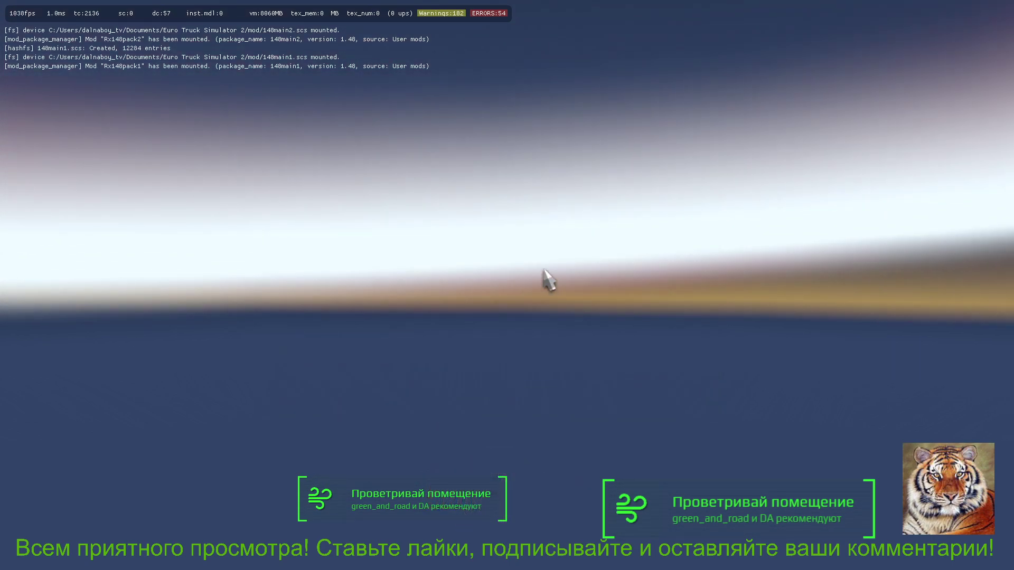